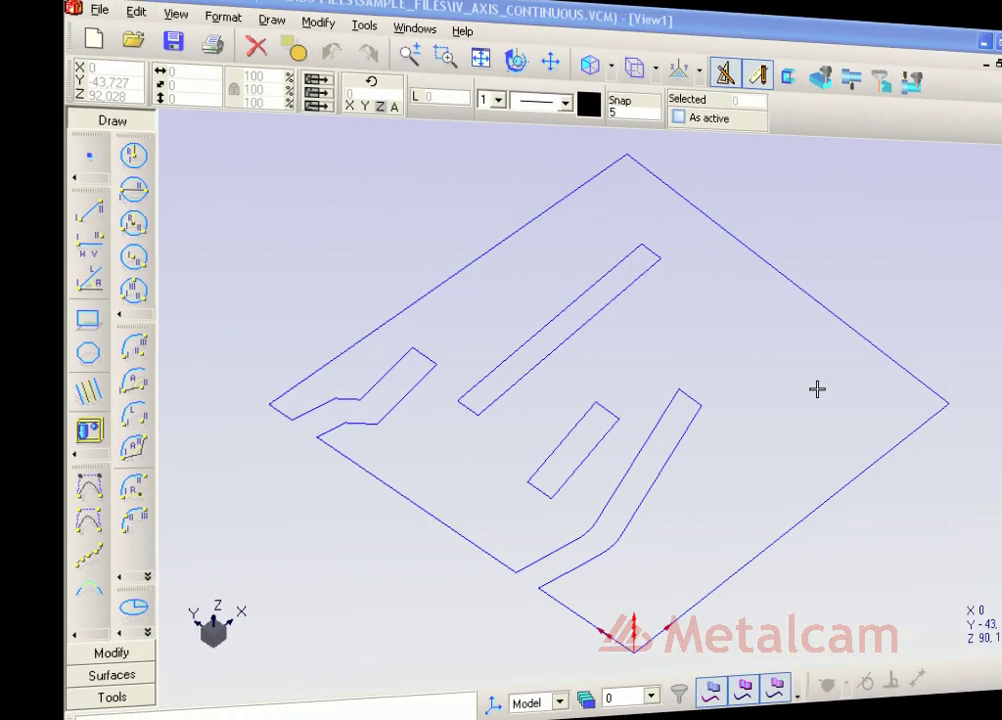
Step: Create milling toolpath T1 with the '4 axes (4th axis rotary)' trajectory about the X axis
{"action": "left_click", "coordinate": [751, 63]}
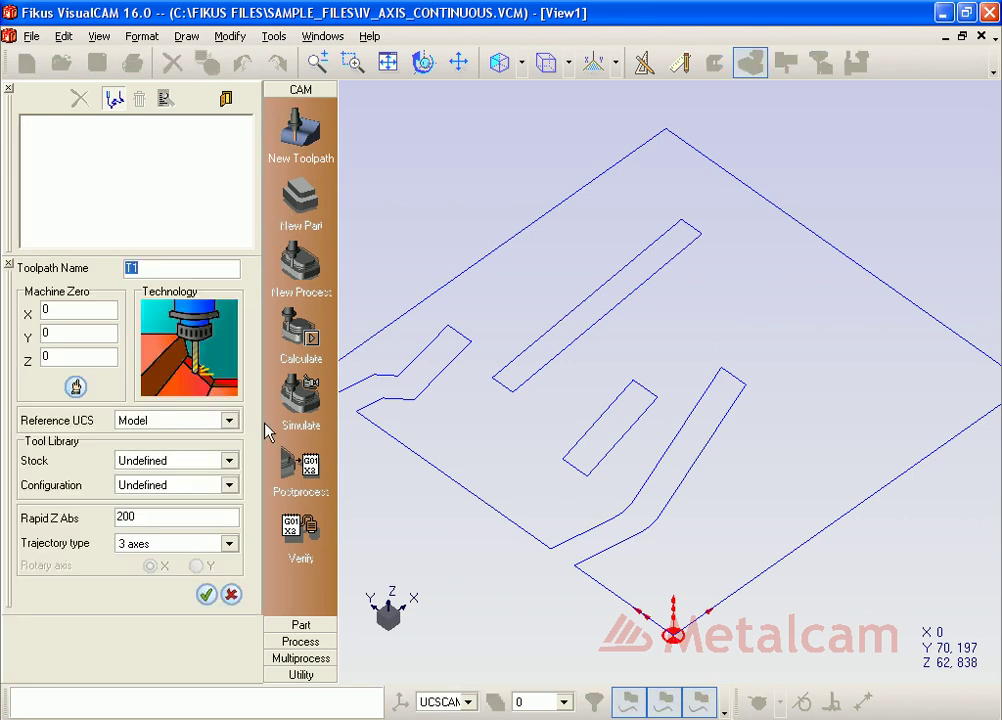
{"action": "left_click", "coordinate": [229, 543]}
{"action": "left_click", "coordinate": [170, 586]}
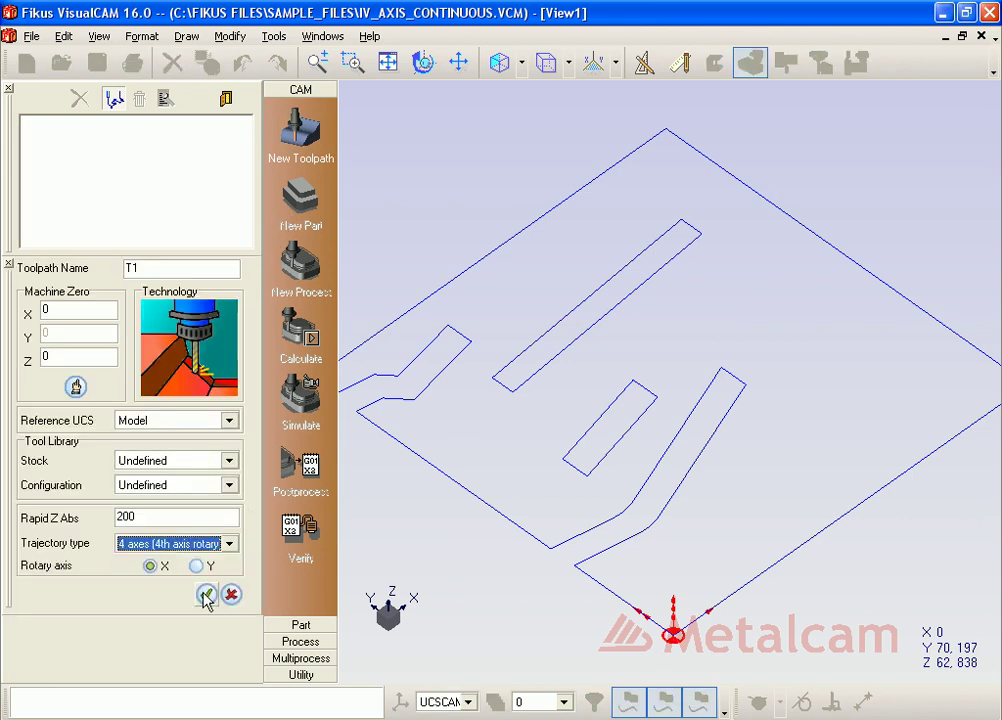
{"action": "left_click", "coordinate": [206, 595]}
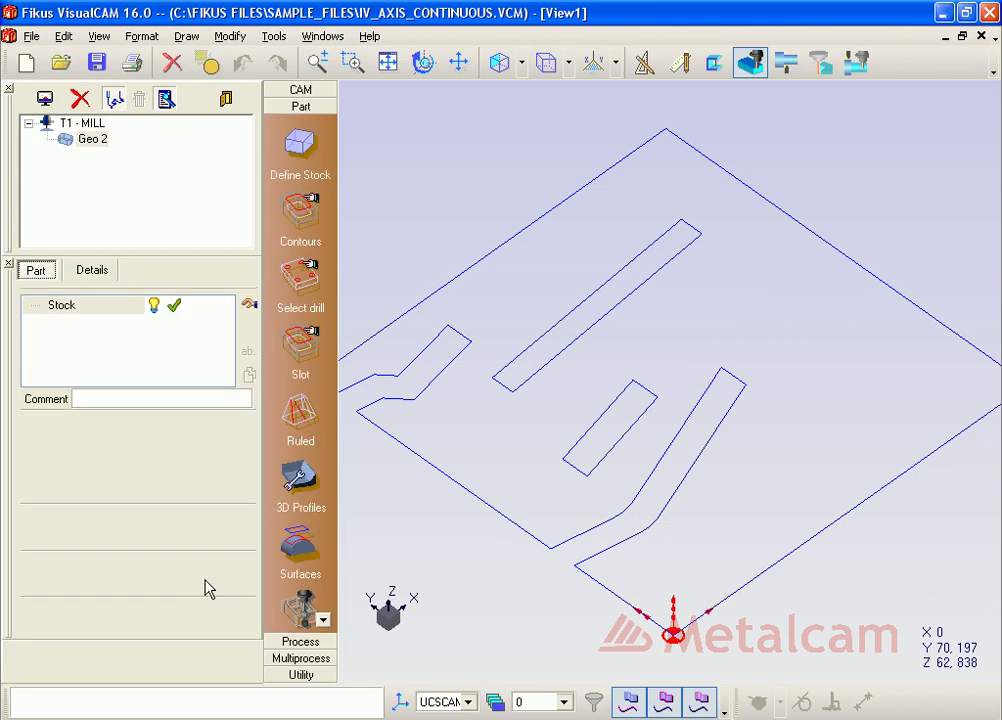
Step: Add the long and short slot outlines as part-type 2D contours with contour height -2
{"action": "left_click", "coordinate": [310, 216]}
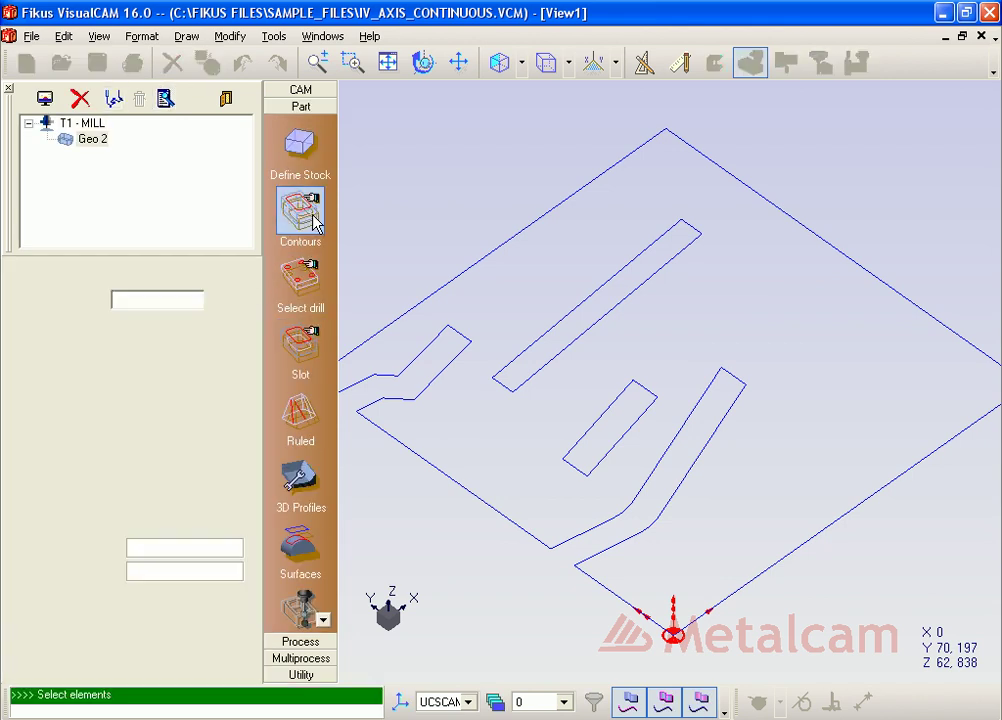
{"action": "left_click", "coordinate": [155, 645]}
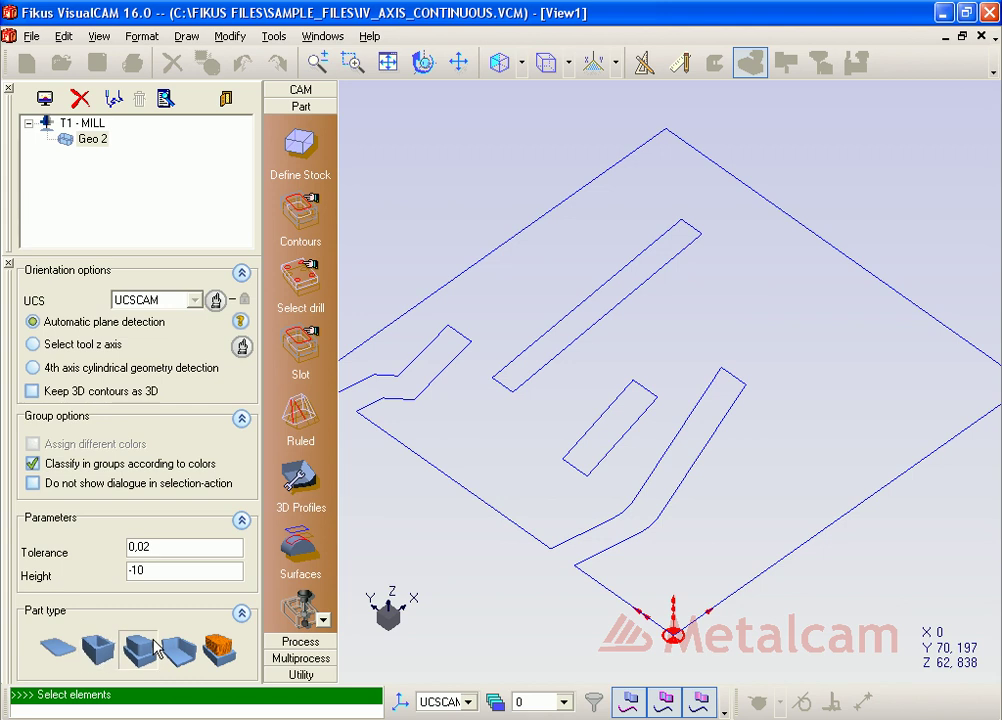
{"action": "left_click", "coordinate": [509, 382]}
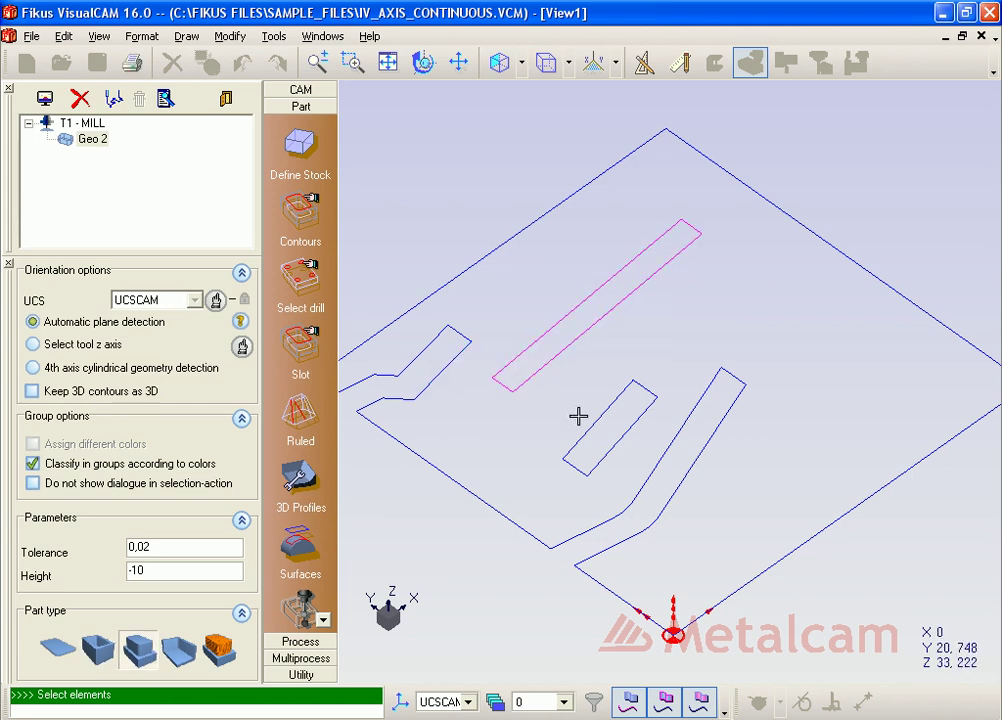
{"action": "left_click", "coordinate": [613, 446]}
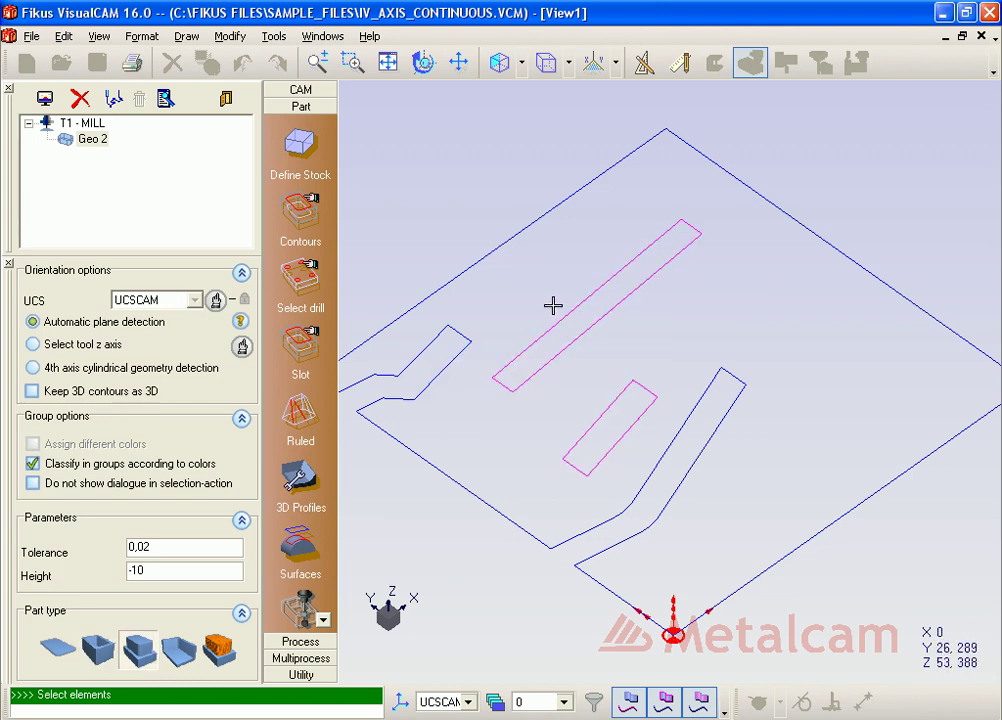
{"action": "right_click", "coordinate": [553, 305]}
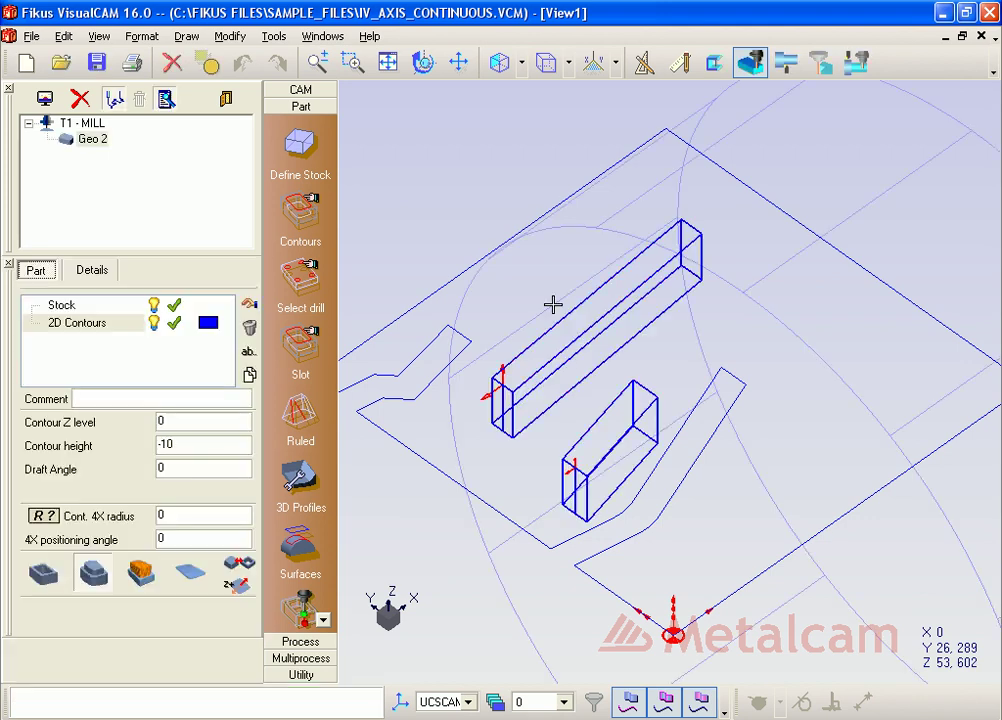
{"action": "left_click", "coordinate": [238, 441]}
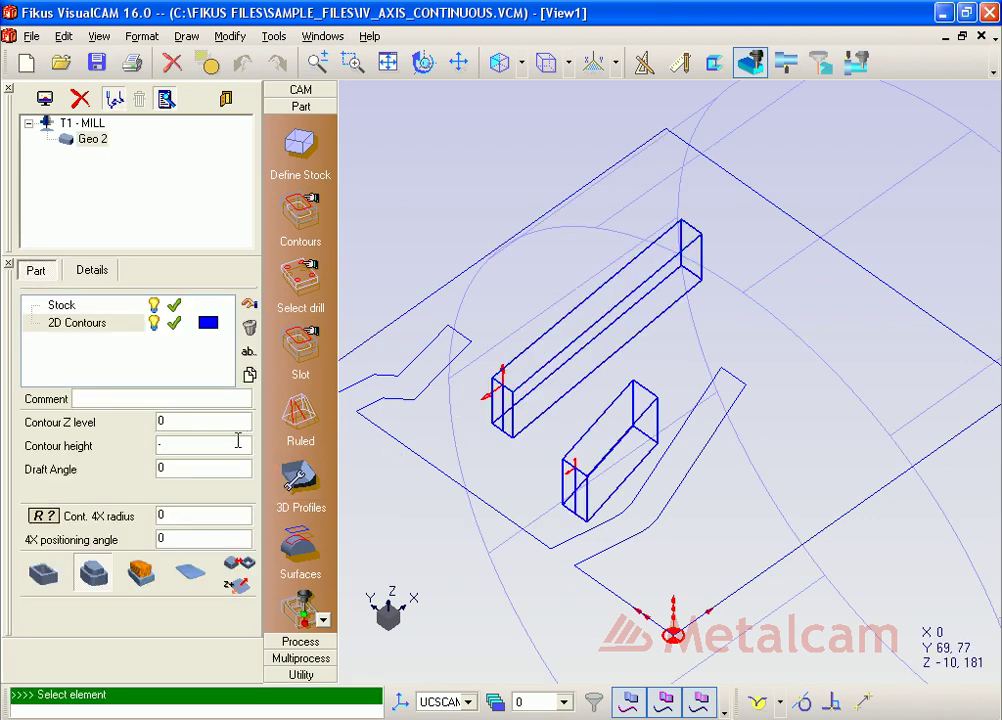
{"action": "type", "text": "2"}
{"action": "key", "text": "Tab"}
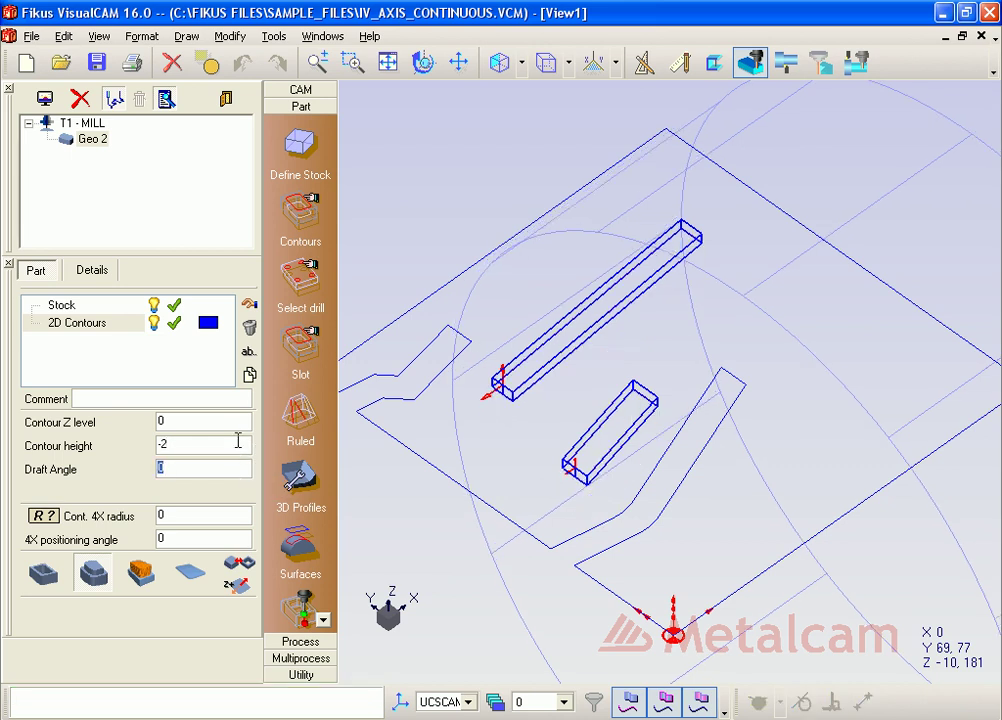
{"action": "left_click", "coordinate": [296, 229]}
{"action": "left_click", "coordinate": [188, 649]}
Step: In XY top view, select all geometry except the two slanted slots and confirm
{"action": "left_click", "coordinate": [520, 66]}
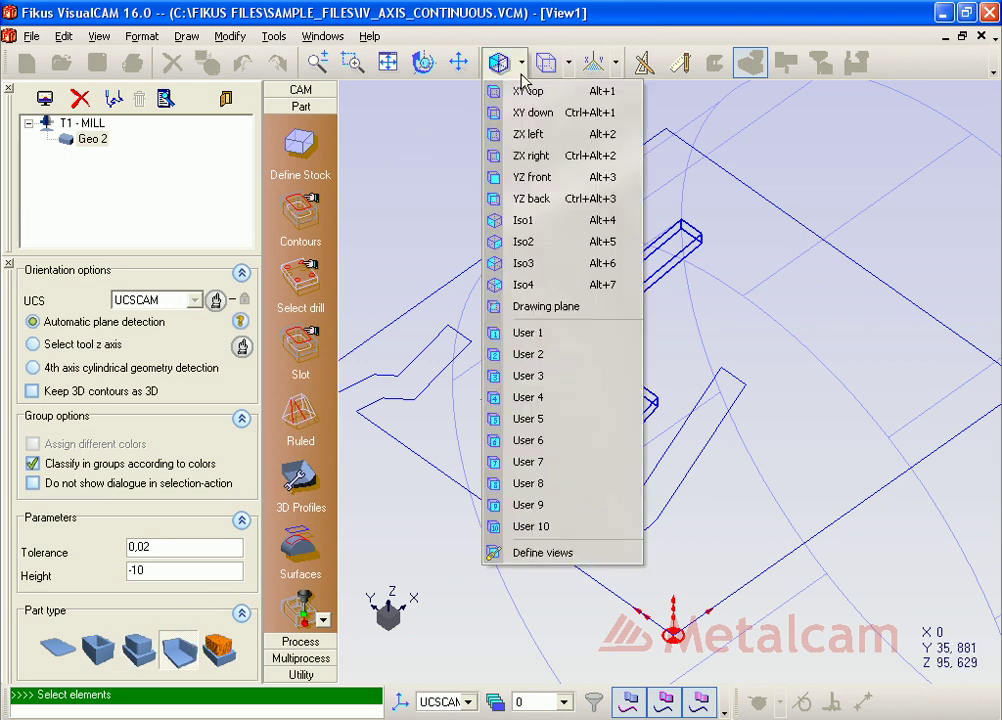
{"action": "left_click", "coordinate": [521, 89]}
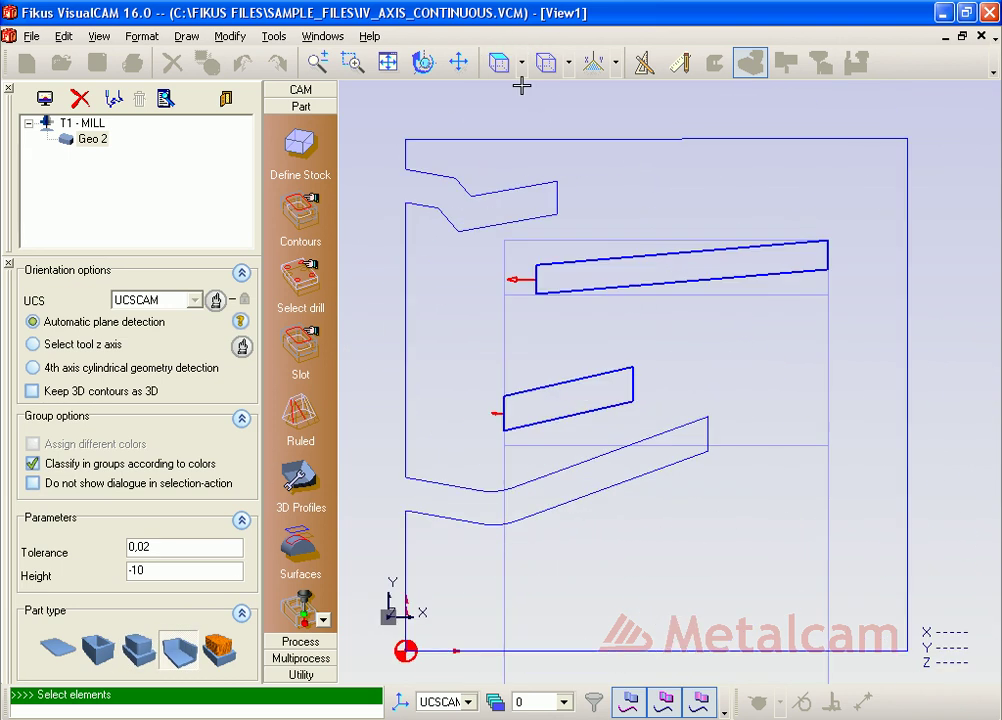
{"action": "right_click", "coordinate": [520, 100]}
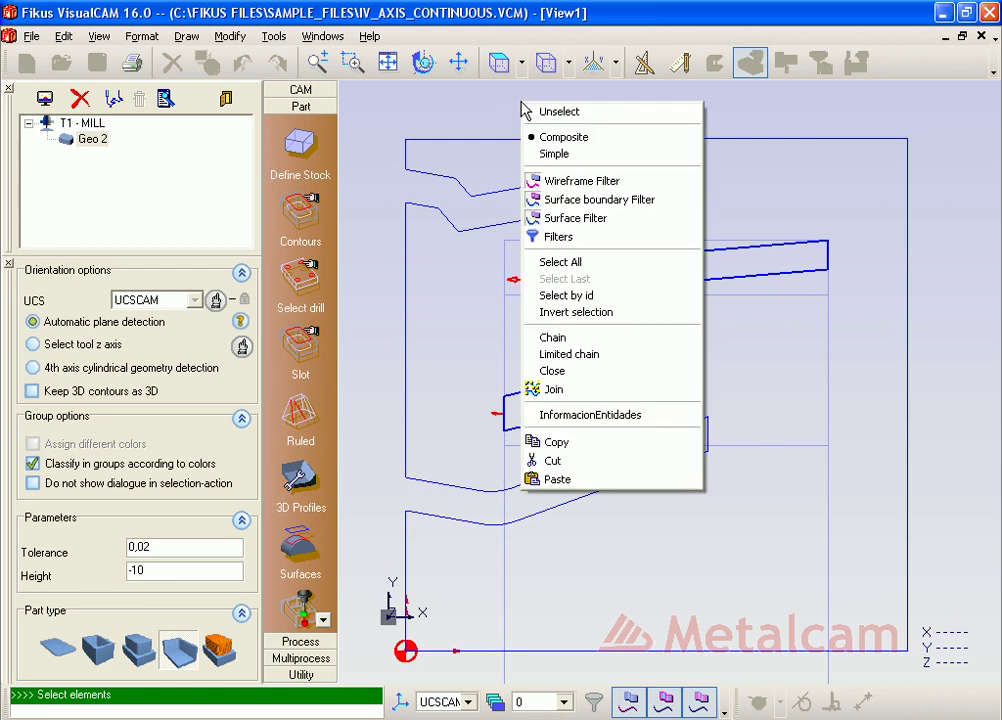
{"action": "left_click", "coordinate": [551, 256]}
{"action": "right_click", "coordinate": [613, 197]}
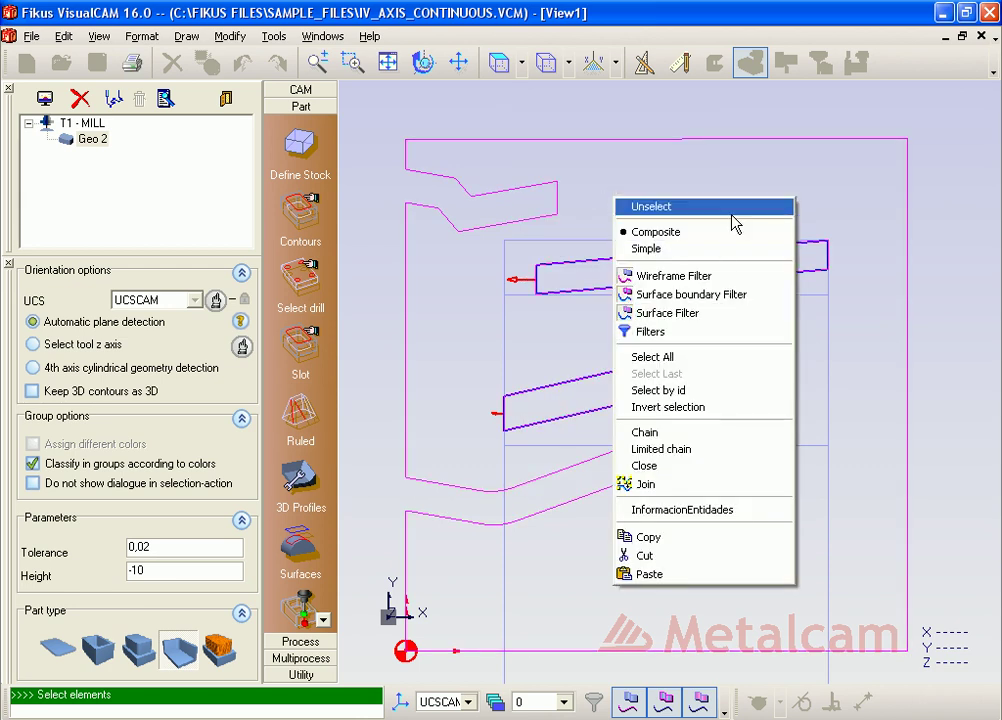
{"action": "left_click", "coordinate": [655, 206]}
{"action": "left_click", "coordinate": [724, 282]}
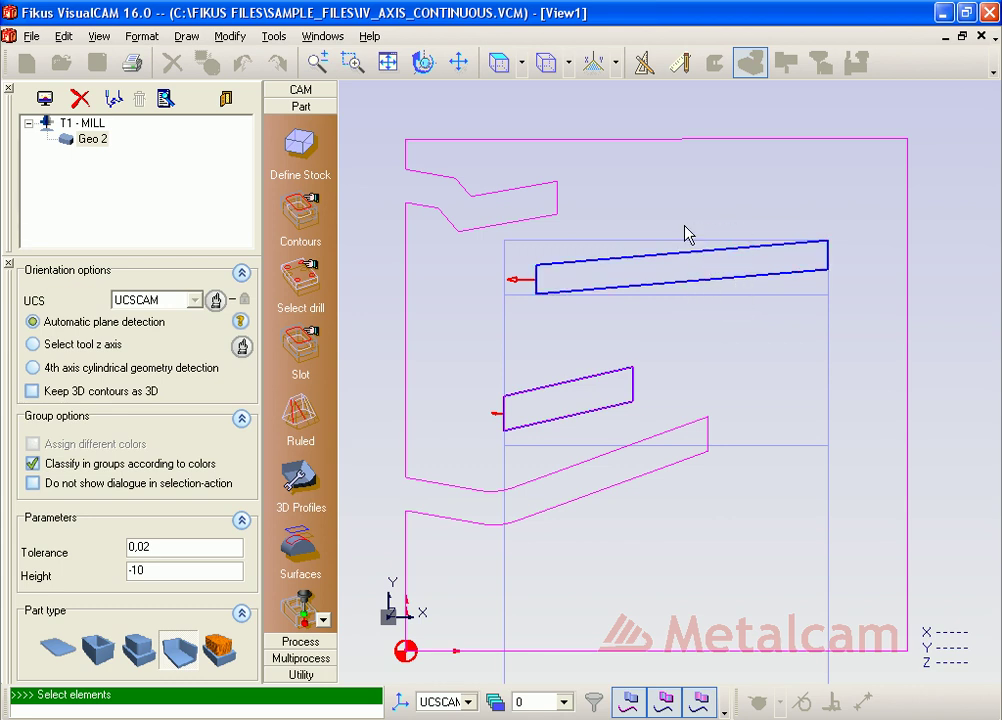
{"action": "left_click", "coordinate": [636, 376]}
{"action": "key", "text": "Return"}
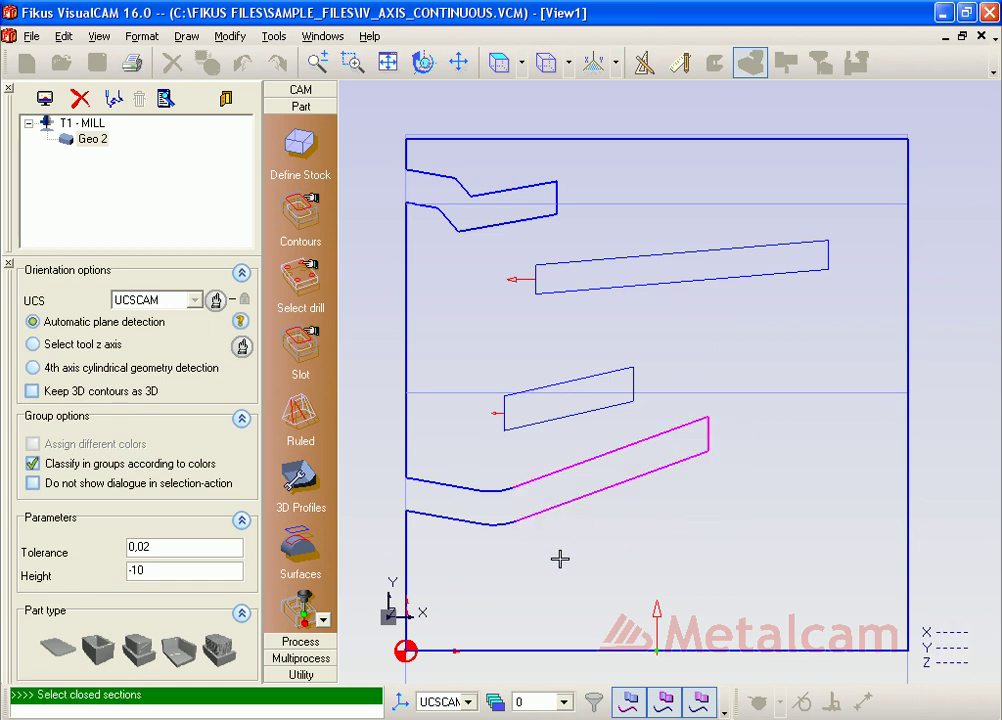
Step: Pick the lower and upper closed outlines to form the Core pocket
{"action": "left_click", "coordinate": [456, 483]}
{"action": "left_click", "coordinate": [487, 200]}
{"action": "right_click", "coordinate": [443, 251]}
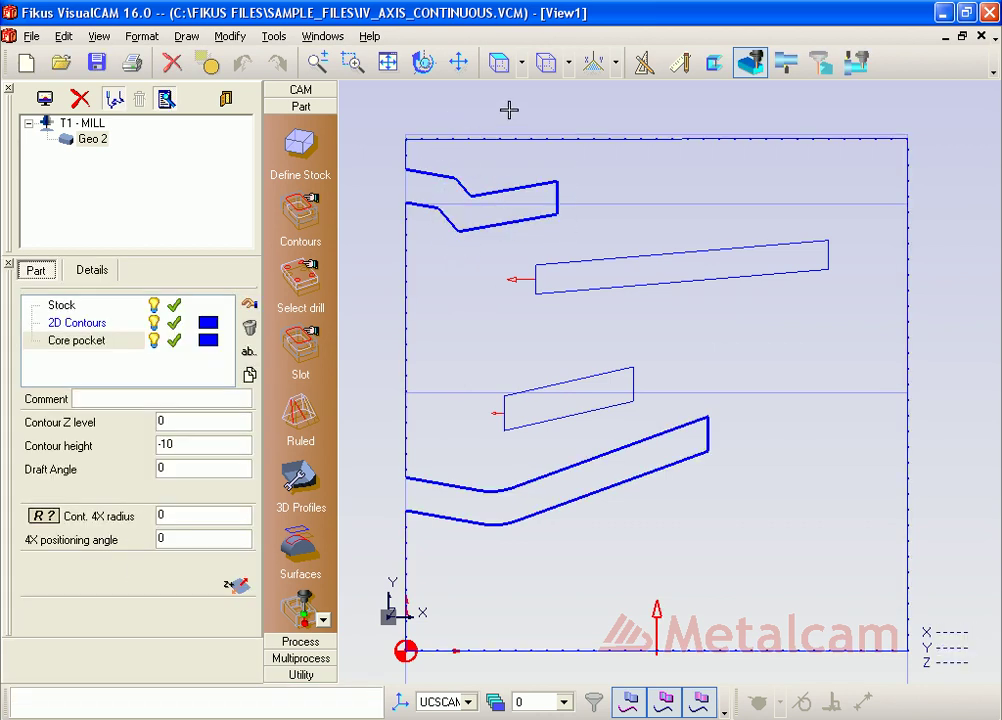
{"action": "left_click", "coordinate": [521, 64]}
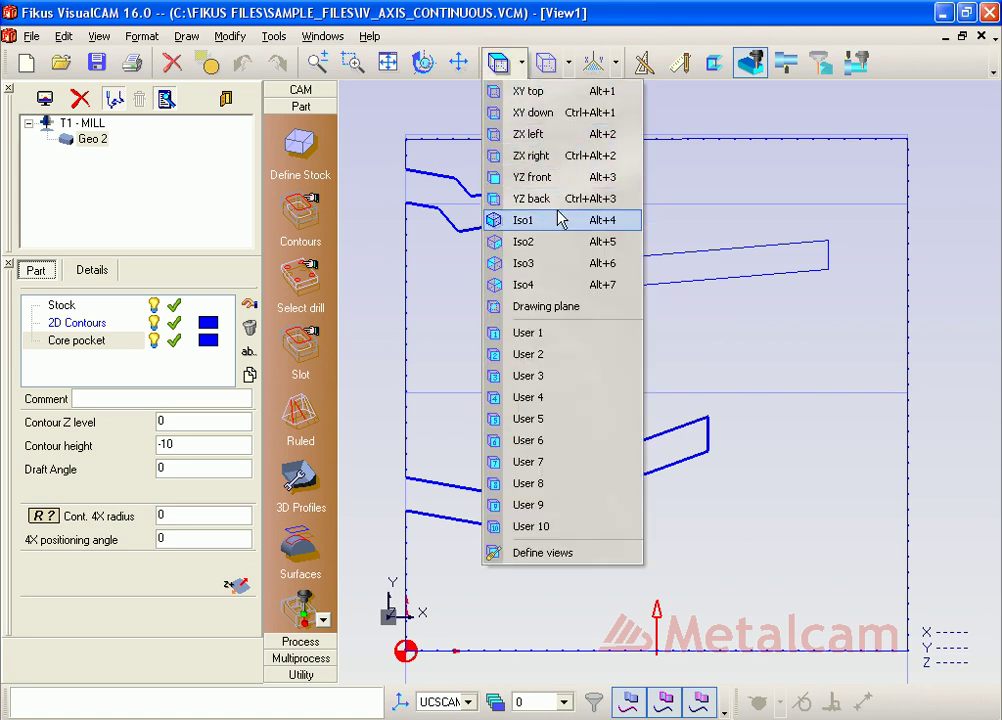
Step: In isometric view, set the Core pocket contour height to -2 and compute its wrap radius
{"action": "left_click", "coordinate": [540, 263]}
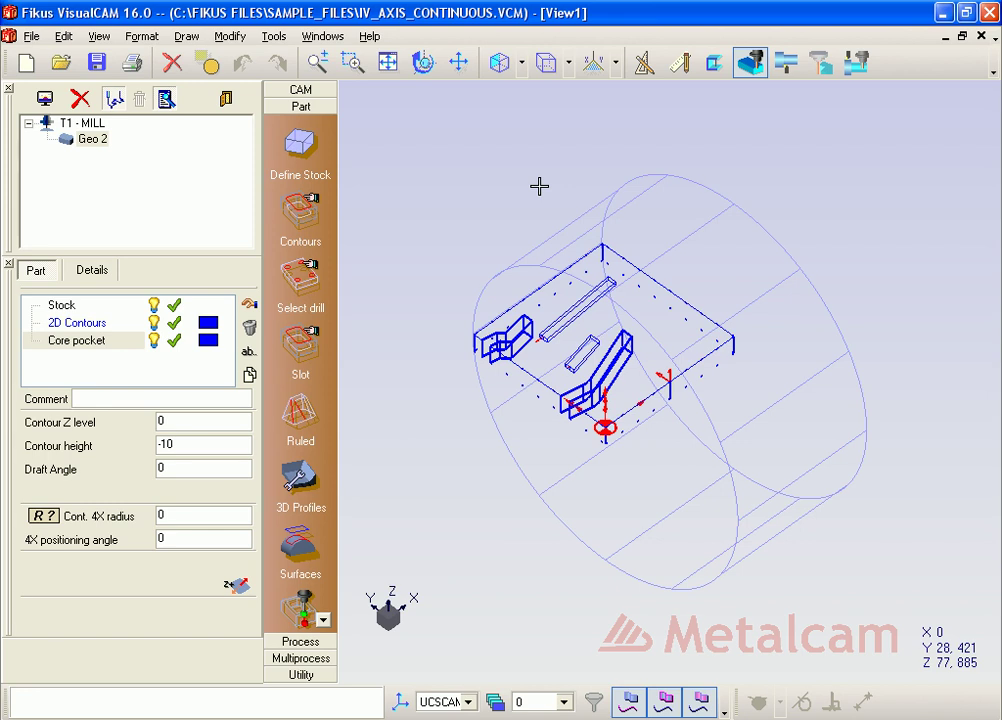
{"action": "left_click", "coordinate": [210, 443]}
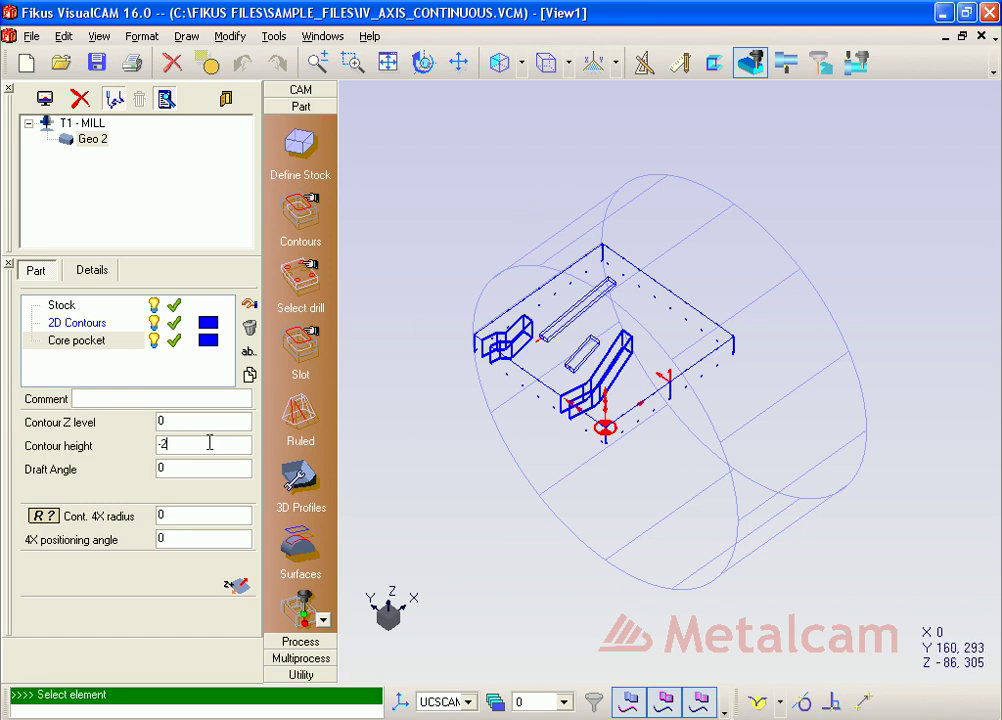
{"action": "key", "text": "Tab"}
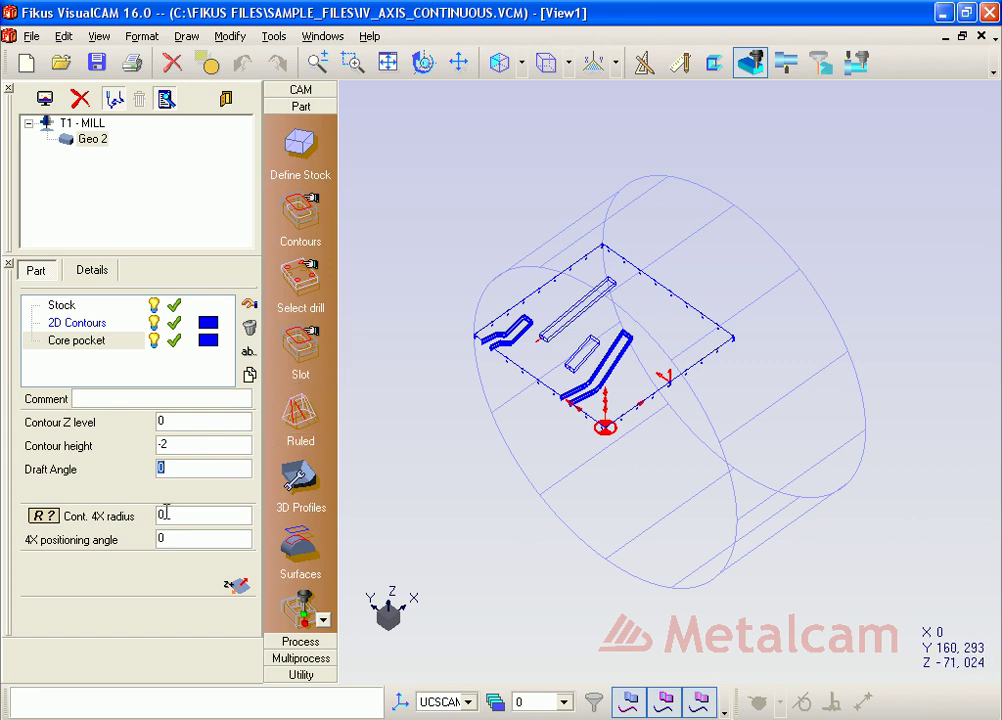
{"action": "left_click", "coordinate": [47, 516]}
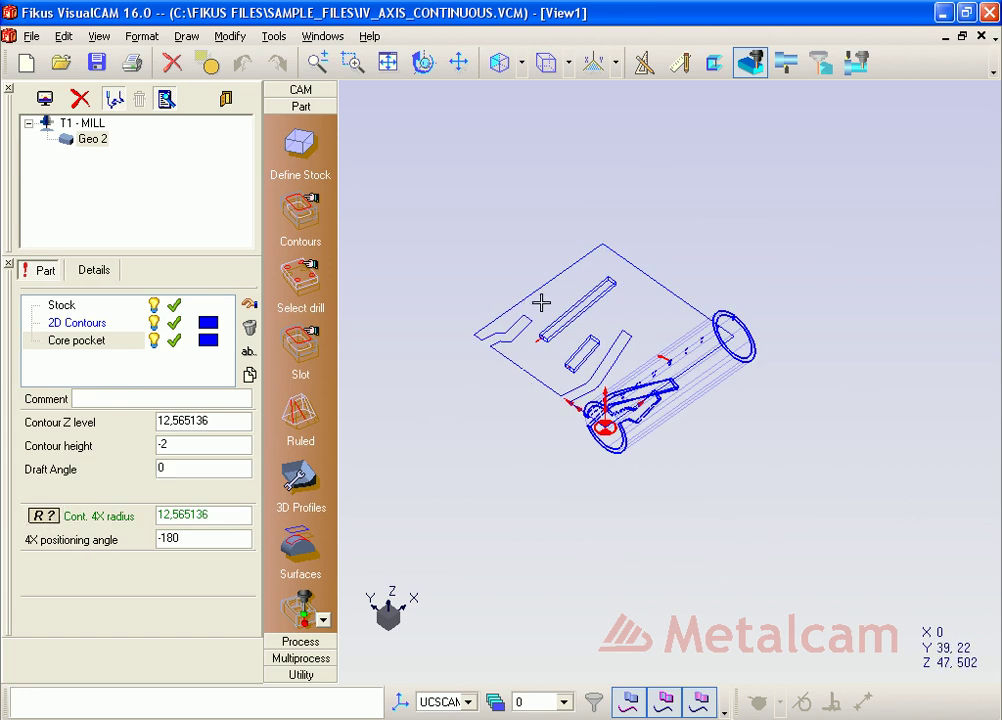
Step: Copy the 12,565136 radius into the 2D Contours' 4X radius so they wrap onto the cylinder
{"action": "left_click_drag", "start_coordinate": [692, 404], "coordinate": [832, 449]}
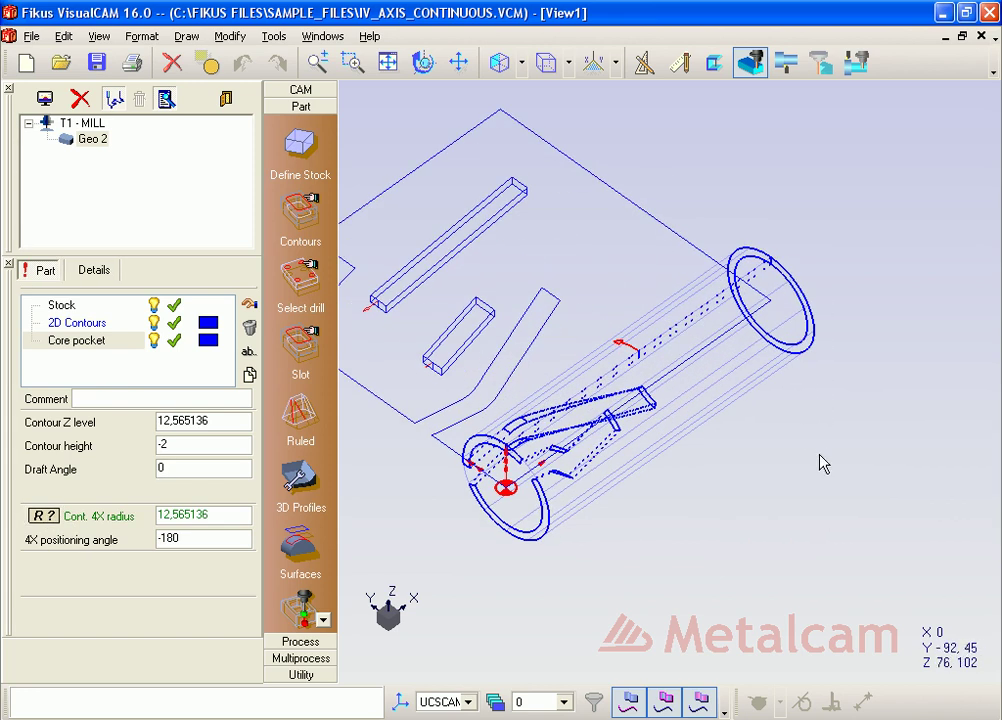
{"action": "right_click", "coordinate": [175, 513]}
{"action": "left_click", "coordinate": [202, 538]}
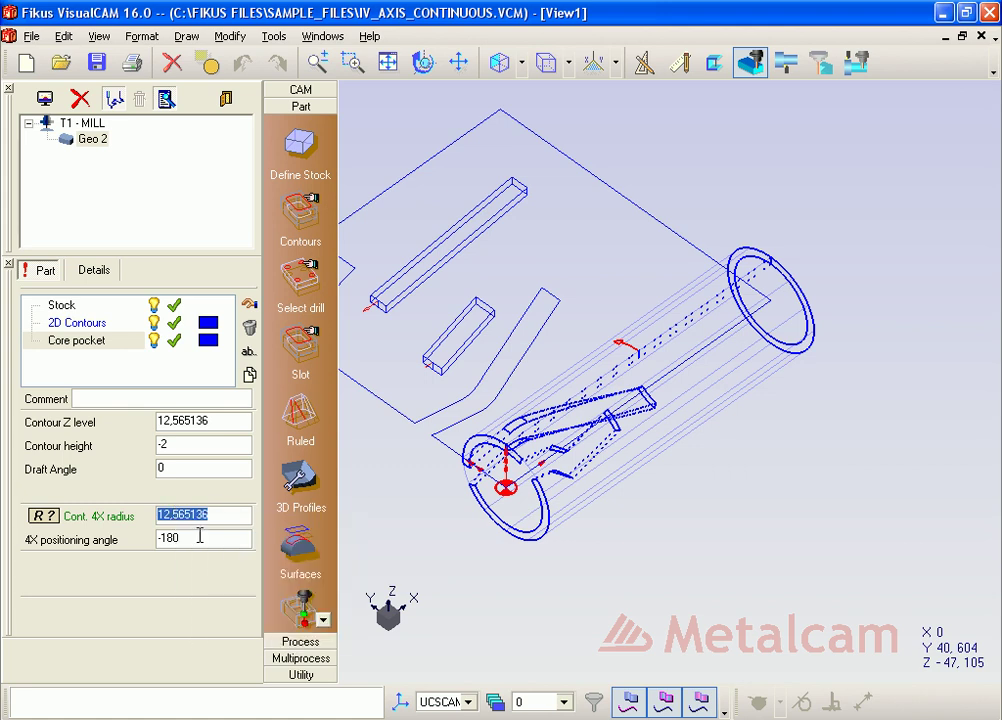
{"action": "left_click", "coordinate": [100, 325]}
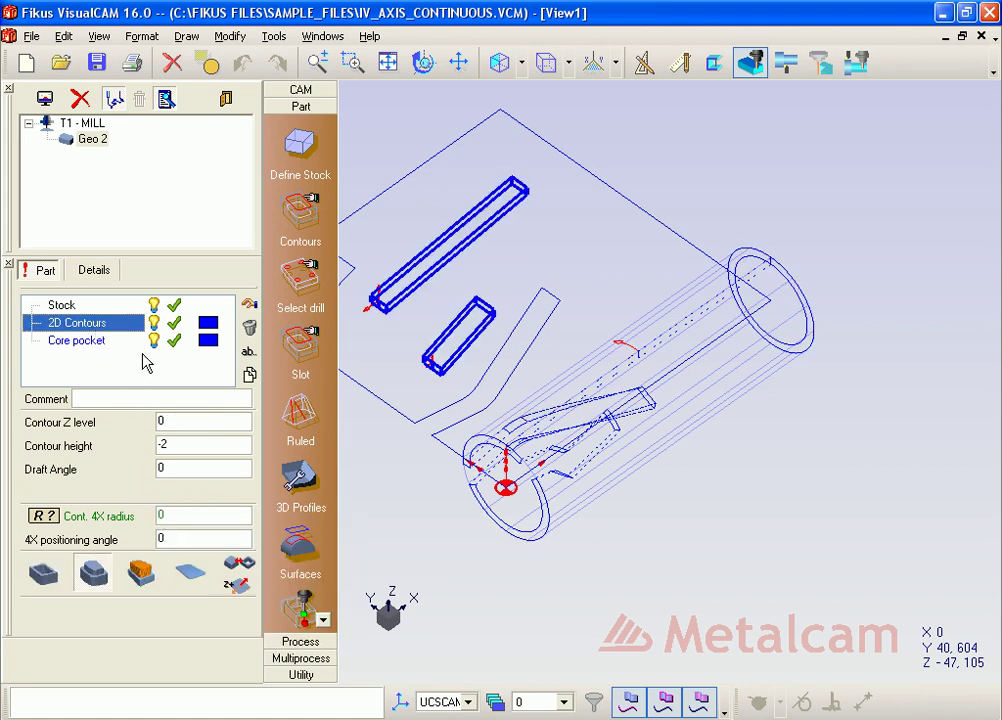
{"action": "left_click", "coordinate": [161, 513]}
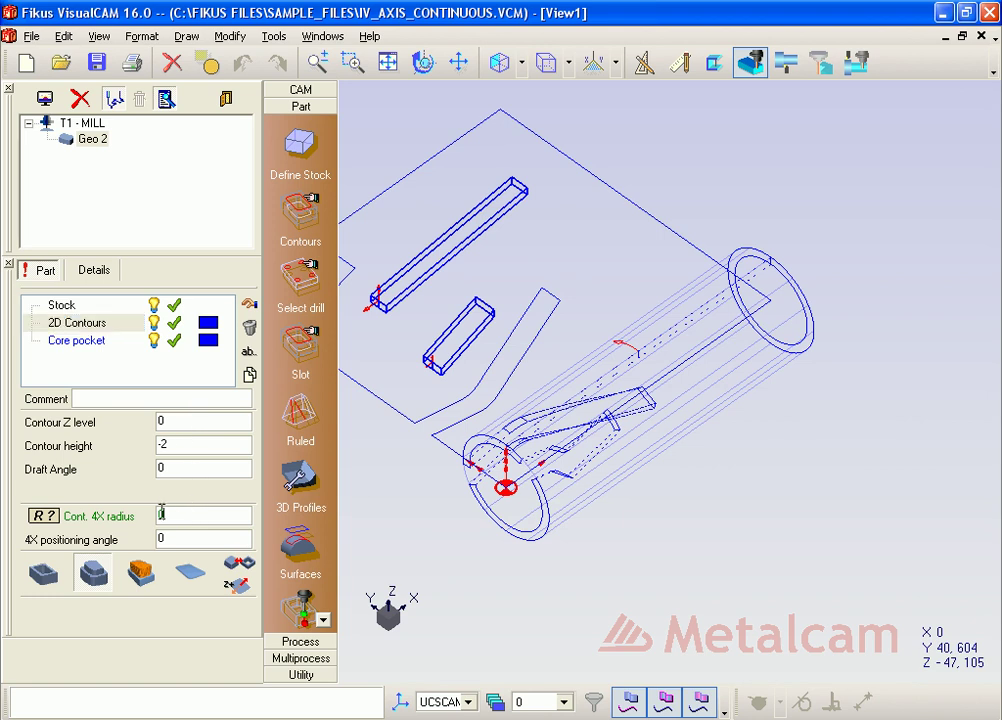
{"action": "right_click", "coordinate": [161, 513]}
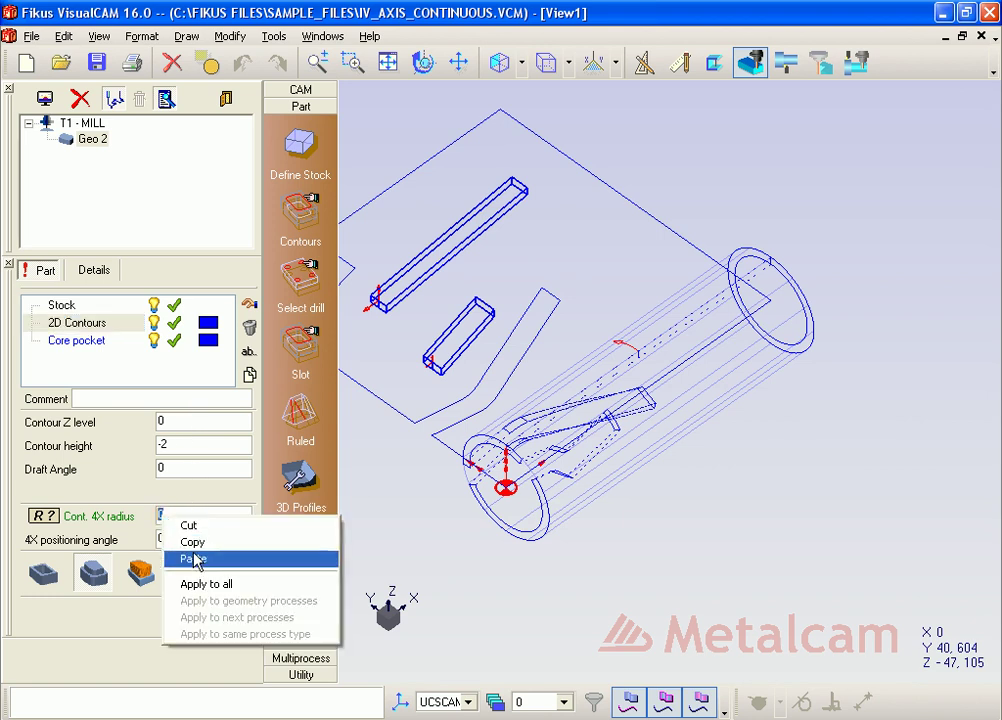
{"action": "left_click", "coordinate": [185, 559]}
{"action": "key", "text": "Tab"}
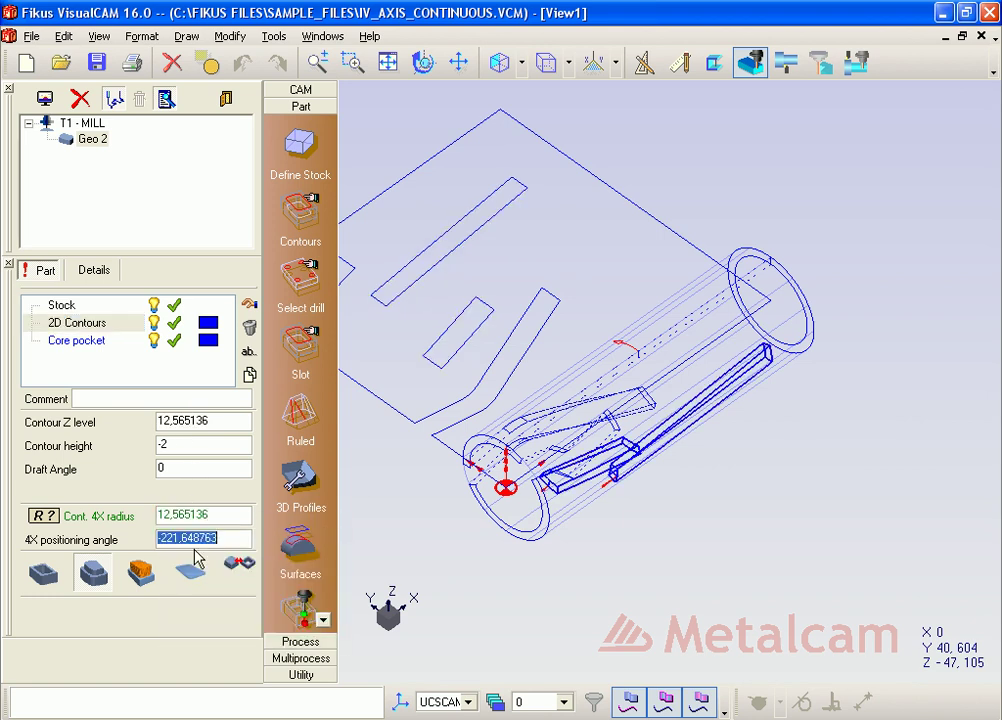
{"action": "left_click", "coordinate": [388, 63]}
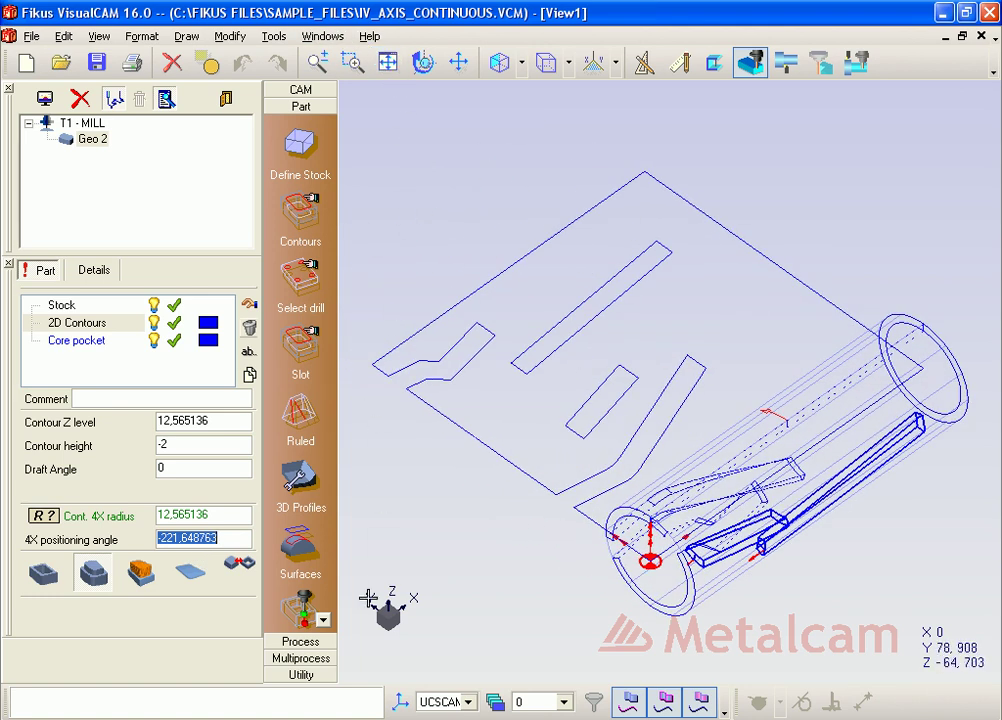
{"action": "left_click", "coordinate": [316, 641]}
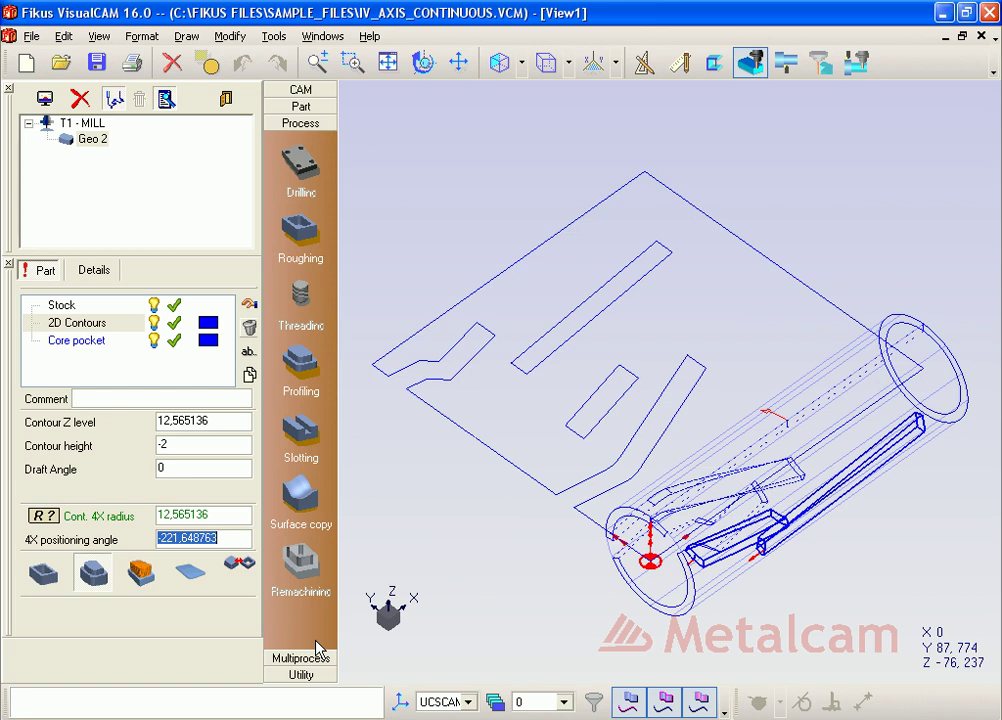
Step: Add a Roughing operation to Geo 2 using the Flat 03 cutter
{"action": "left_click", "coordinate": [303, 243]}
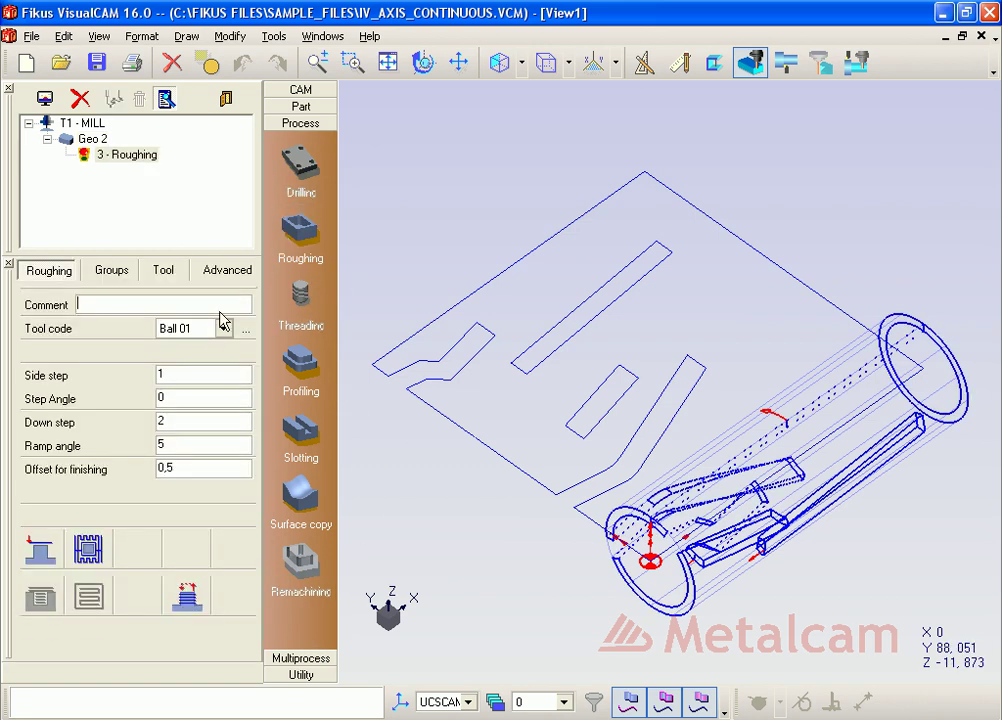
{"action": "left_click", "coordinate": [224, 330]}
{"action": "left_click_drag", "start_coordinate": [244, 364], "coordinate": [244, 393]}
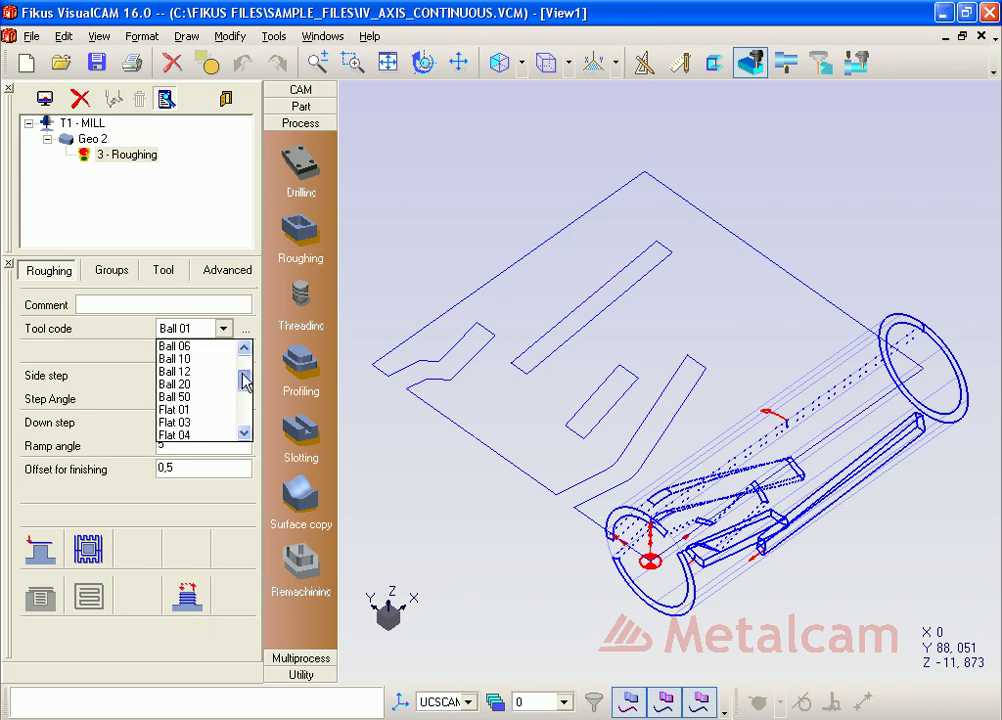
{"action": "left_click", "coordinate": [185, 371]}
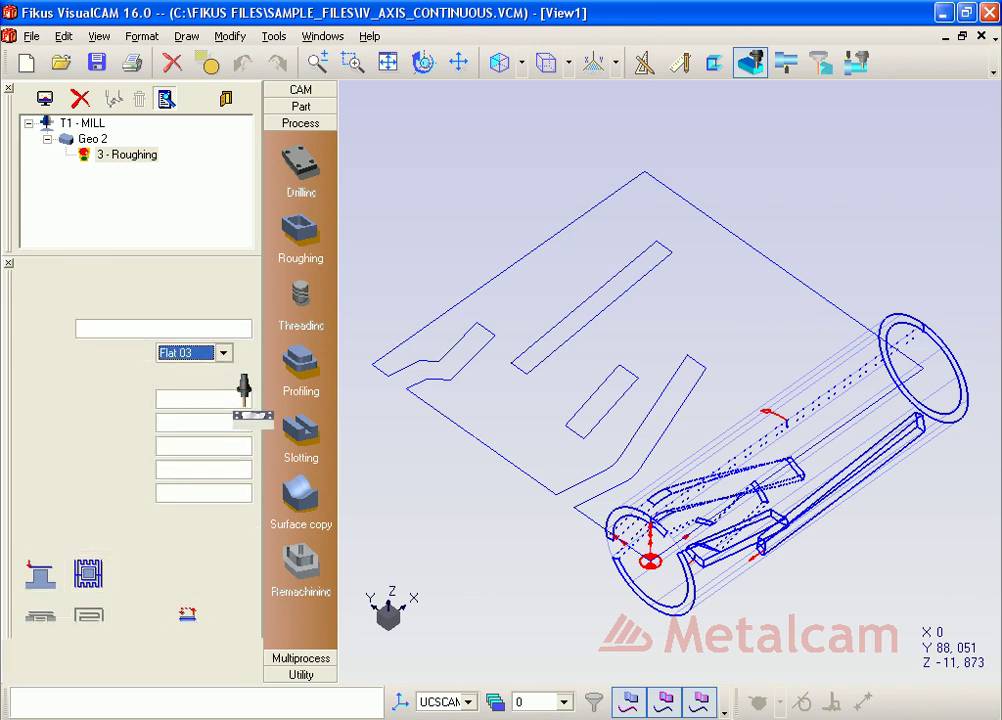
{"action": "left_click", "coordinate": [42, 580]}
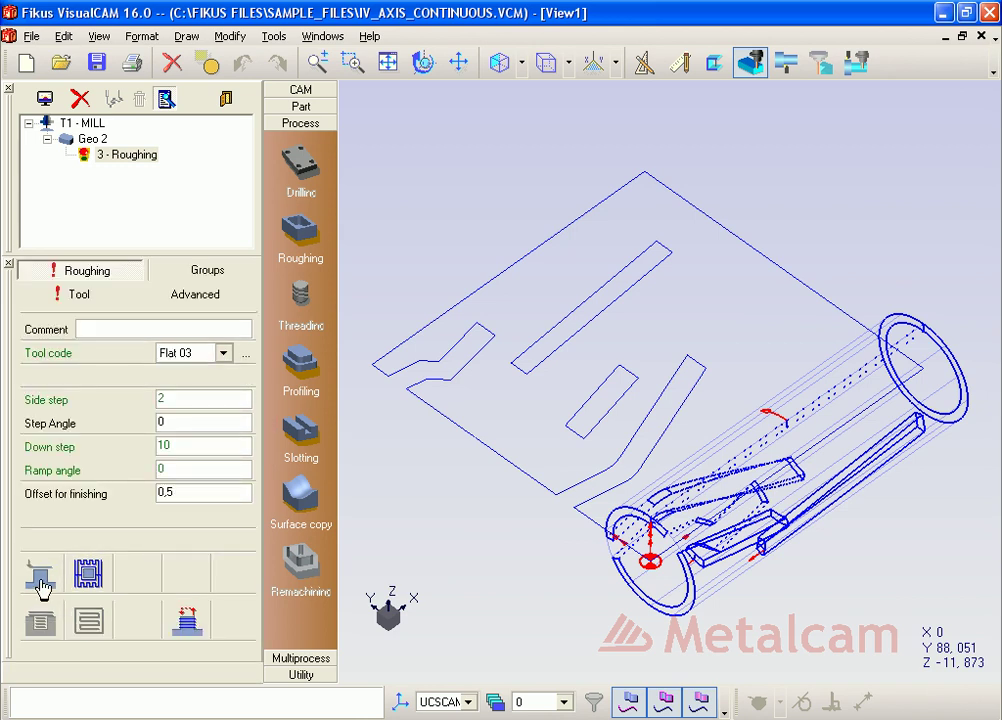
Step: Check the roughing's contour groups and calculate the 3 - Roughing toolpath
{"action": "left_click", "coordinate": [170, 278]}
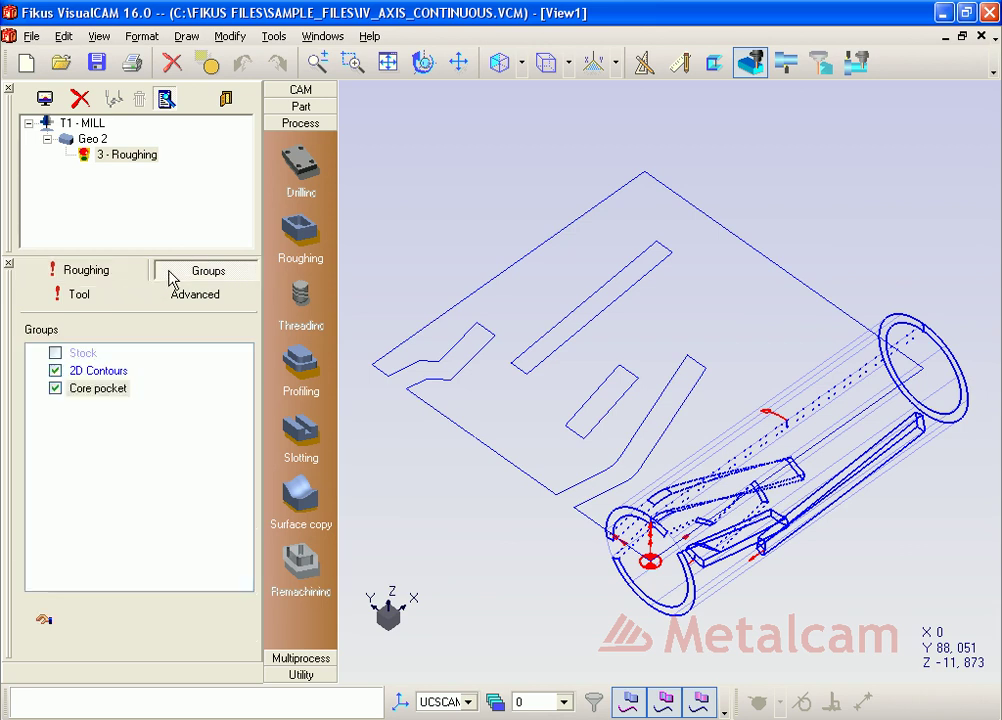
{"action": "left_click", "coordinate": [98, 270]}
{"action": "right_click", "coordinate": [140, 165]}
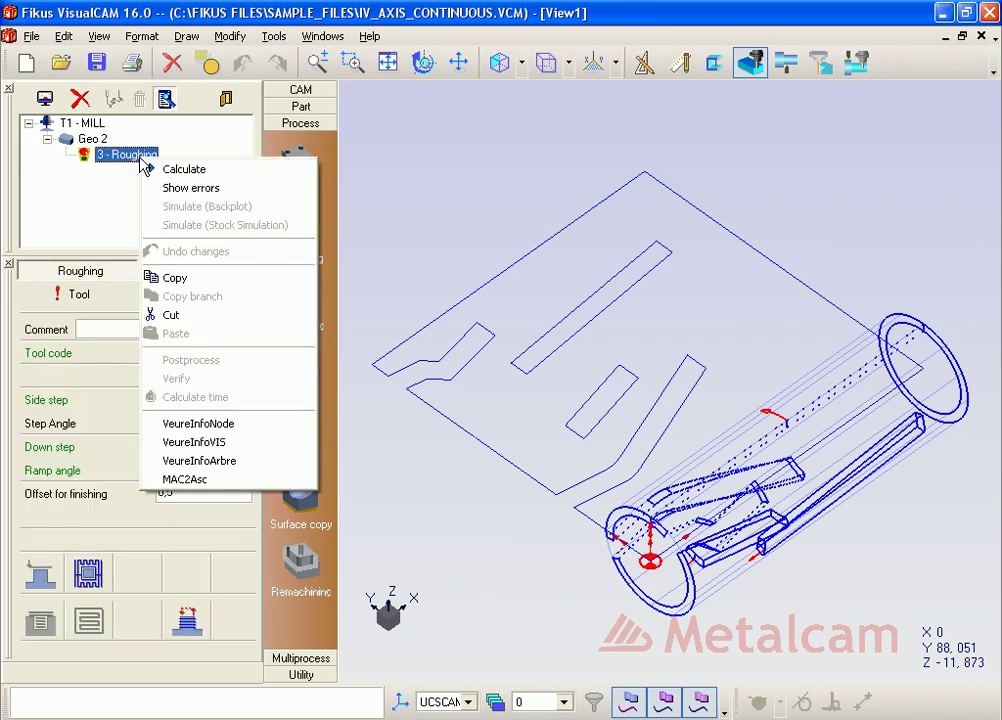
{"action": "left_click", "coordinate": [155, 167]}
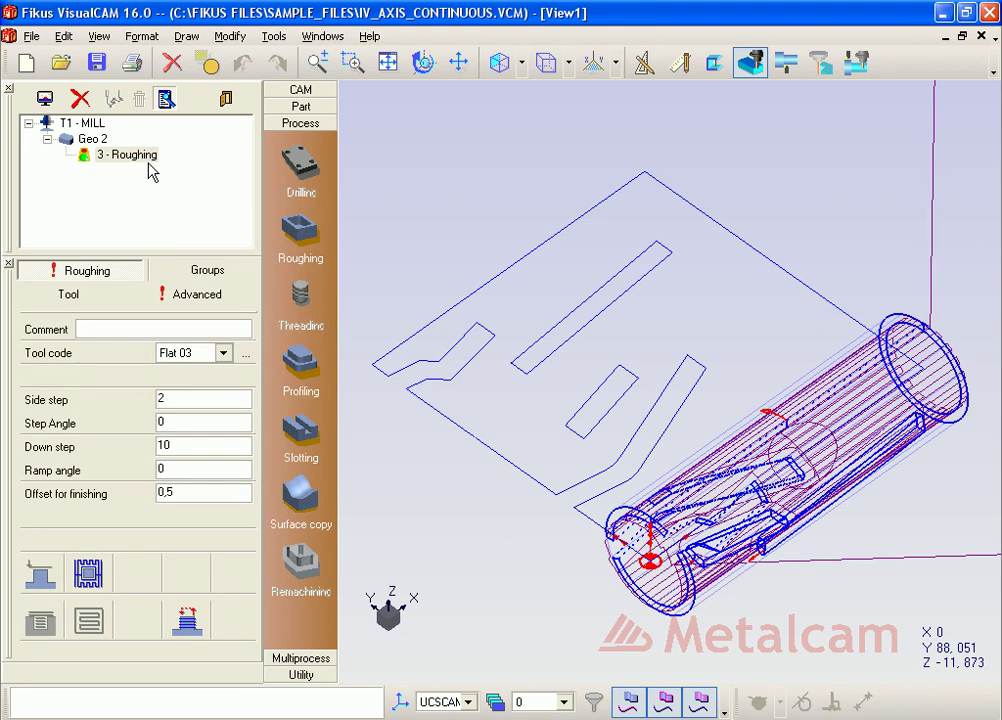
Step: Run Stock Simulation on the T1 - MILL toolpath
{"action": "right_click", "coordinate": [91, 127]}
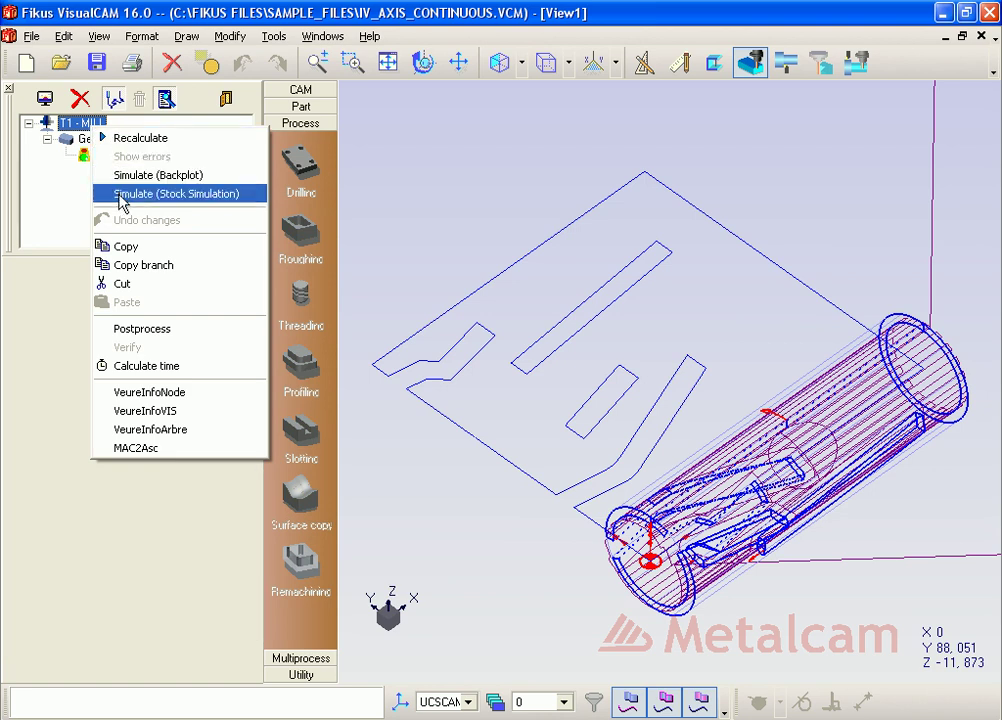
{"action": "left_click", "coordinate": [122, 195]}
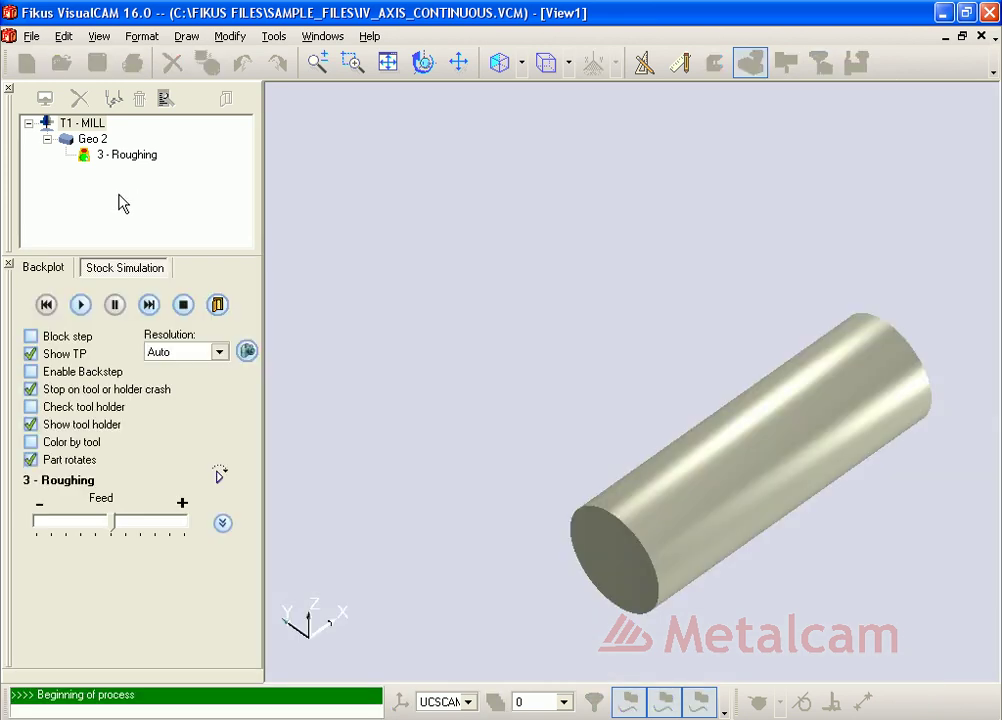
Step: Switch the simulation view to the Iso1 orientation
{"action": "left_click", "coordinate": [521, 63]}
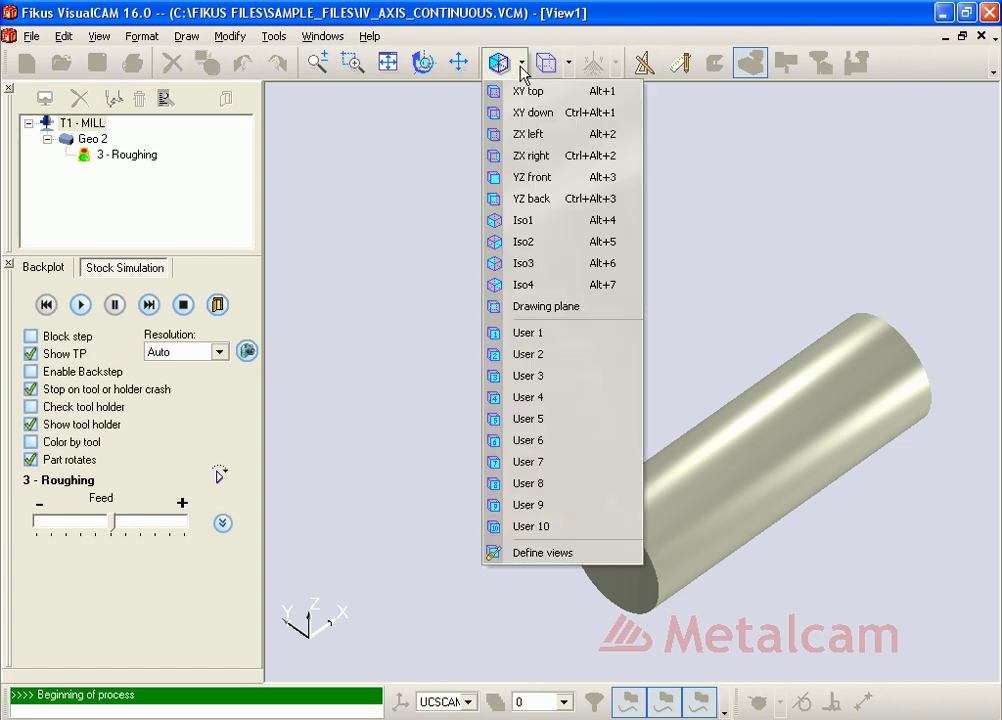
{"action": "left_click", "coordinate": [553, 220]}
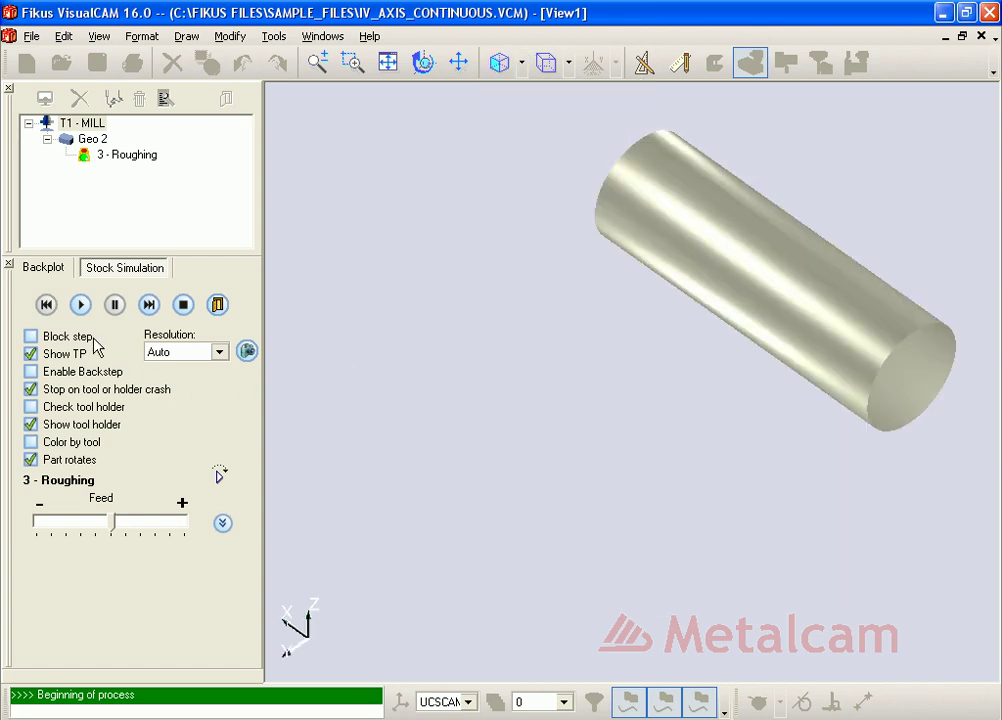